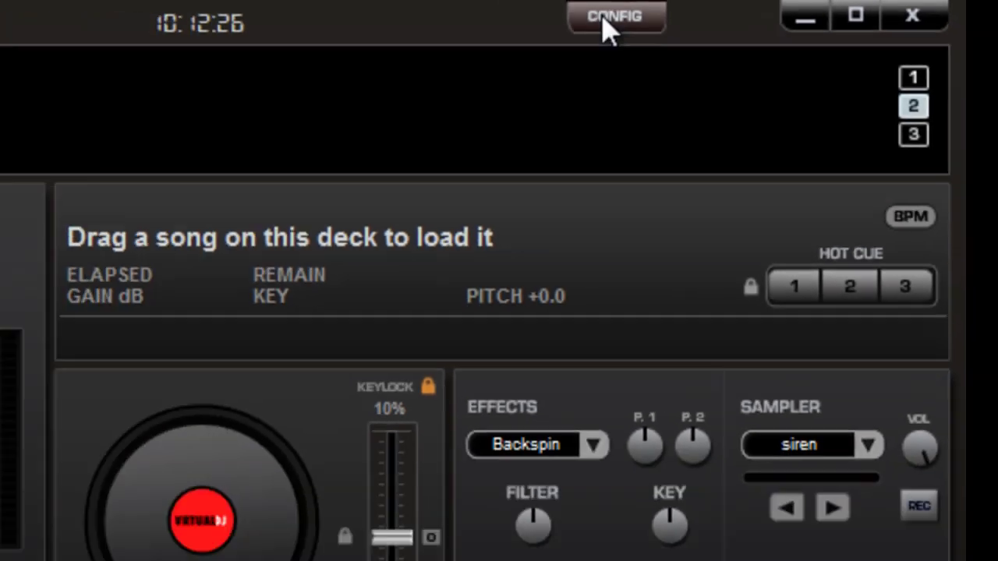
# Change the interface skin to Mix Lab V3.1 in the settings and confirm.
pyautogui.click(605, 20)
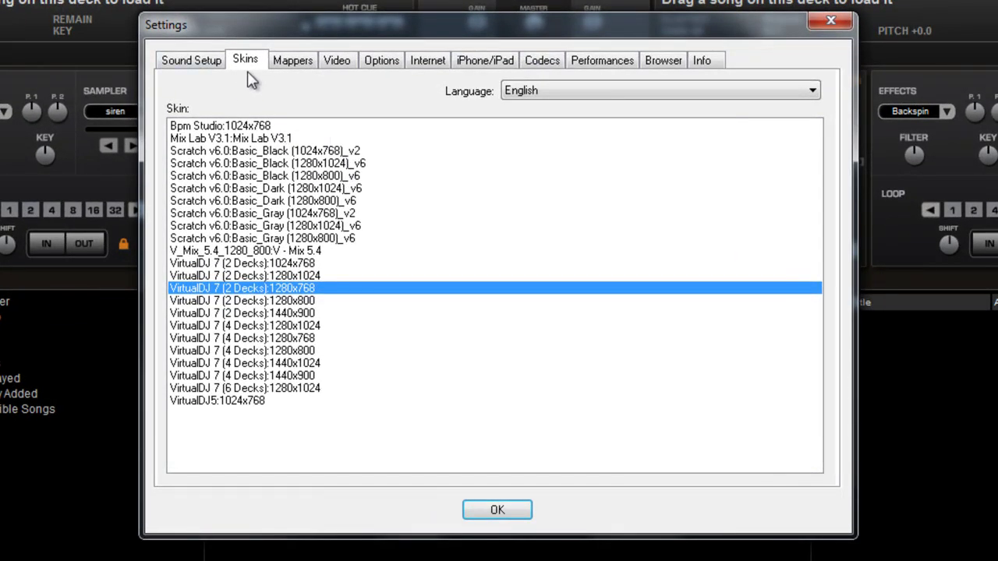
pyautogui.click(207, 66)
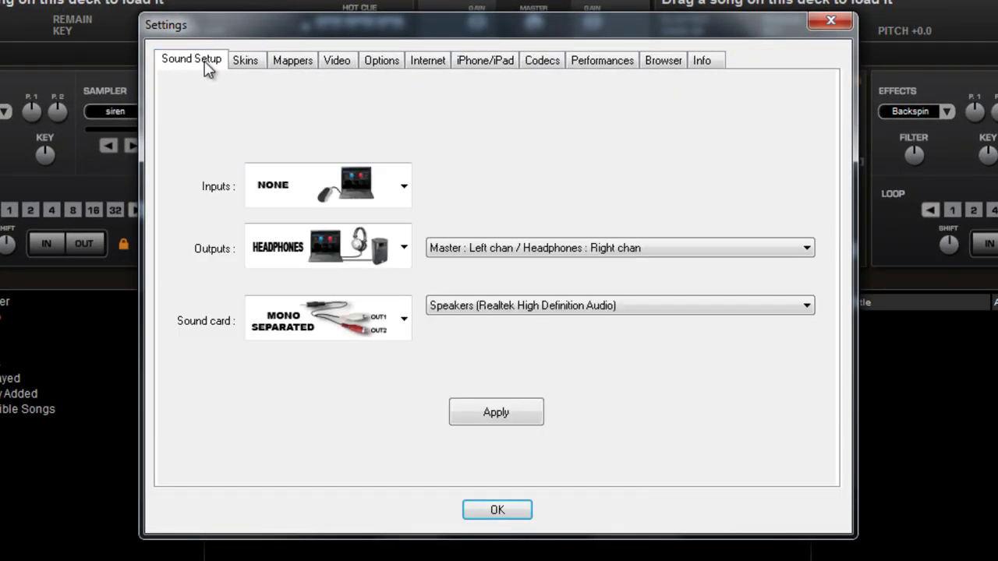
pyautogui.click(246, 63)
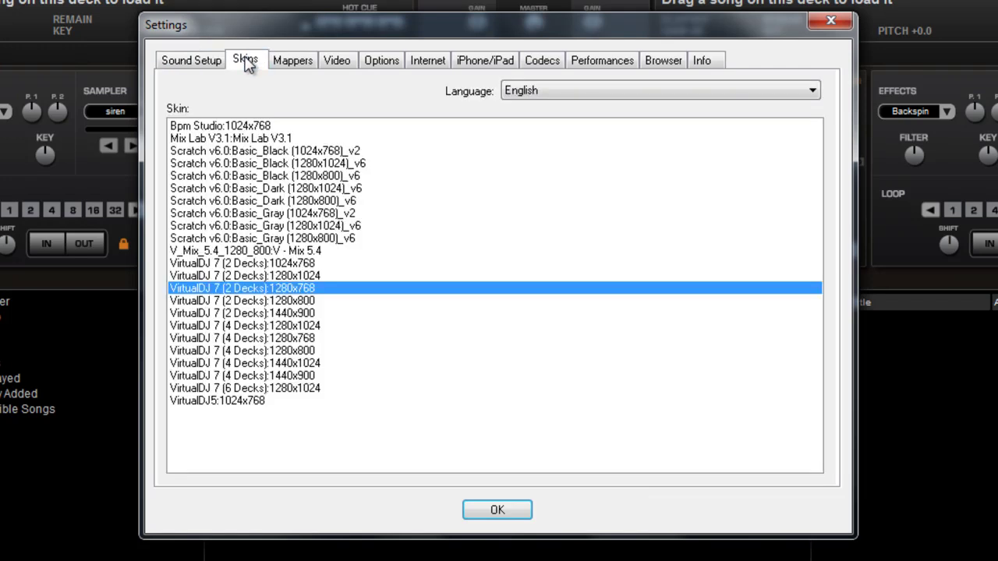
pyautogui.click(247, 139)
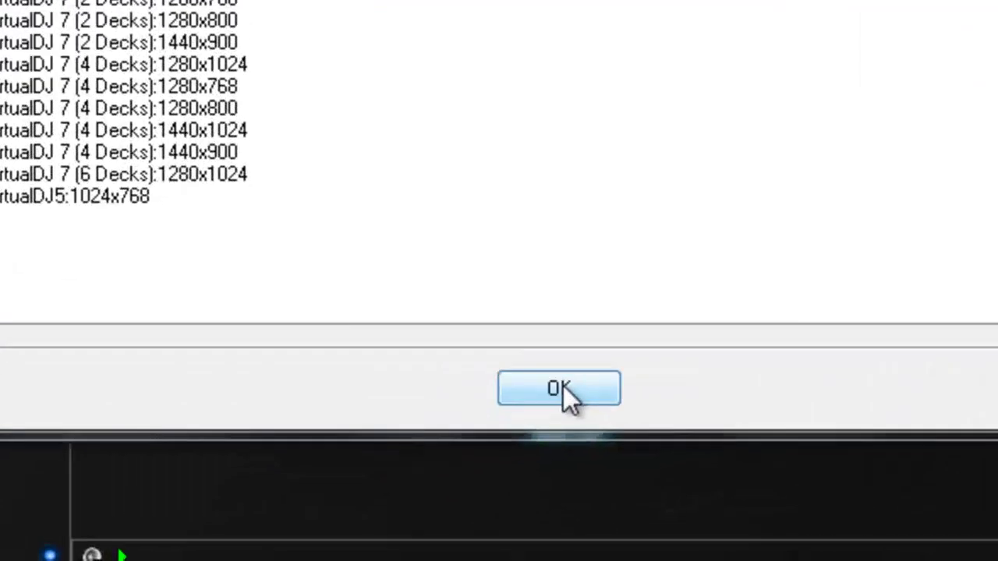
pyautogui.click(559, 388)
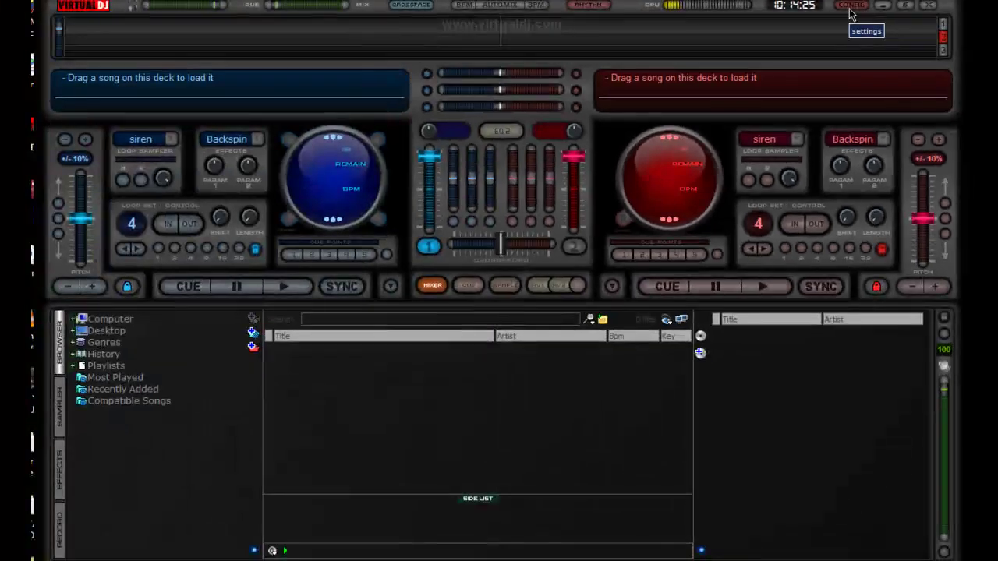
# In the sound setup, set the inputs to None and the outputs to Headphones.
pyautogui.click(568, 15)
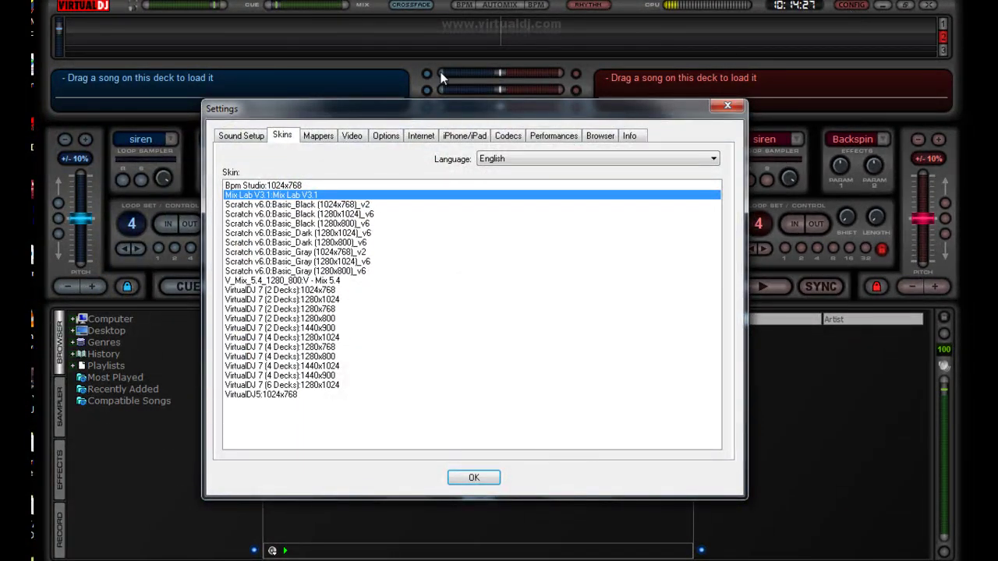
pyautogui.click(234, 137)
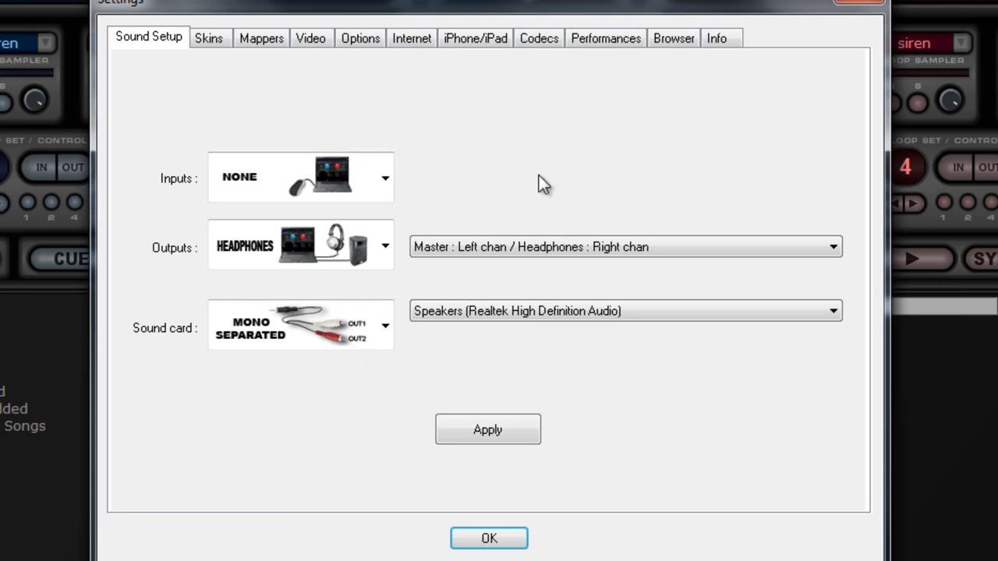
pyautogui.click(386, 179)
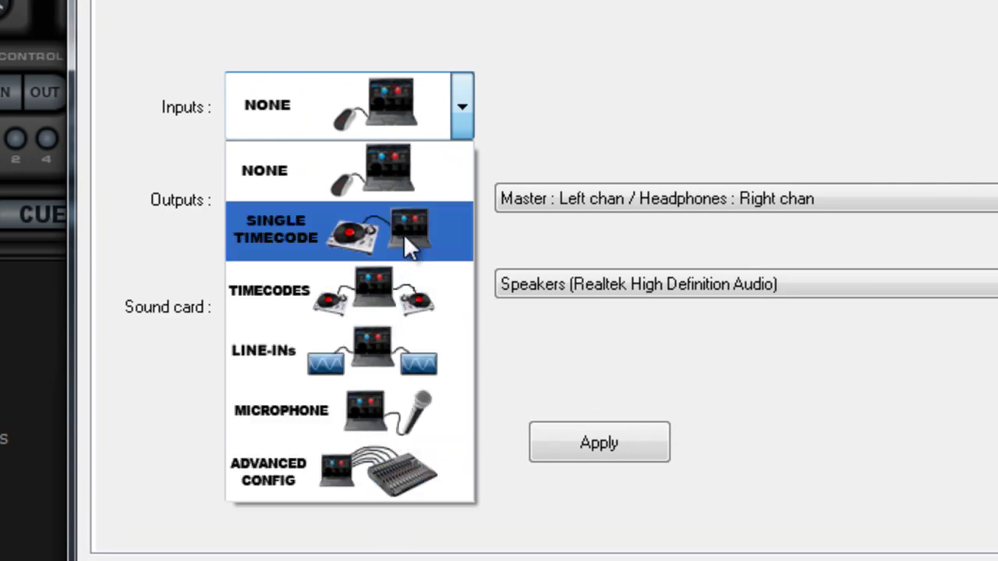
pyautogui.click(380, 155)
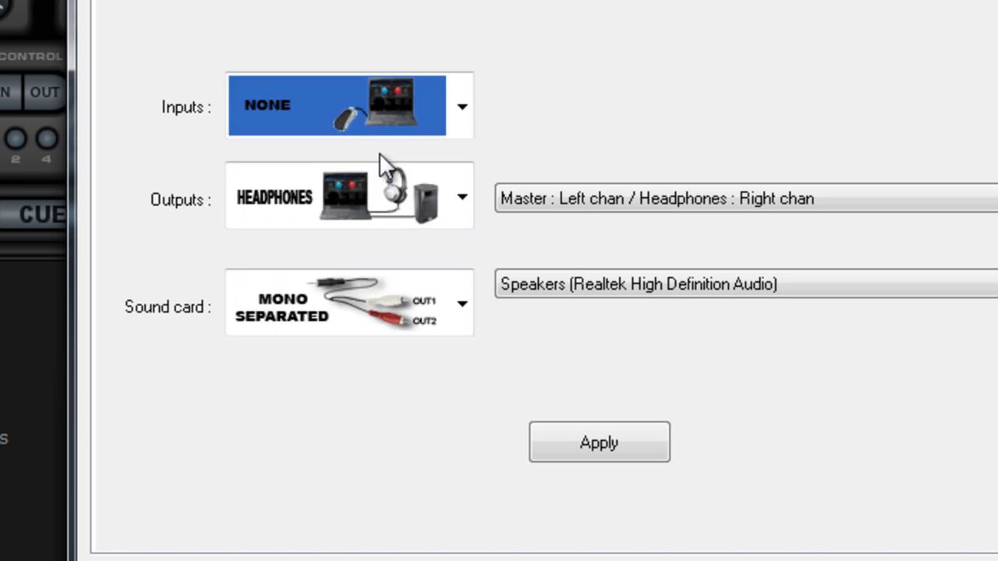
pyautogui.click(465, 215)
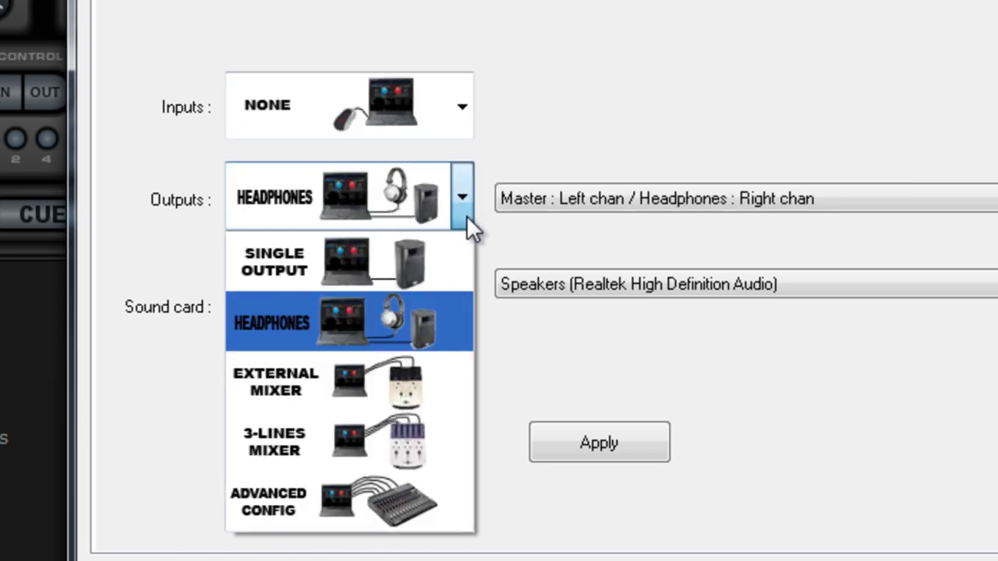
pyautogui.click(438, 245)
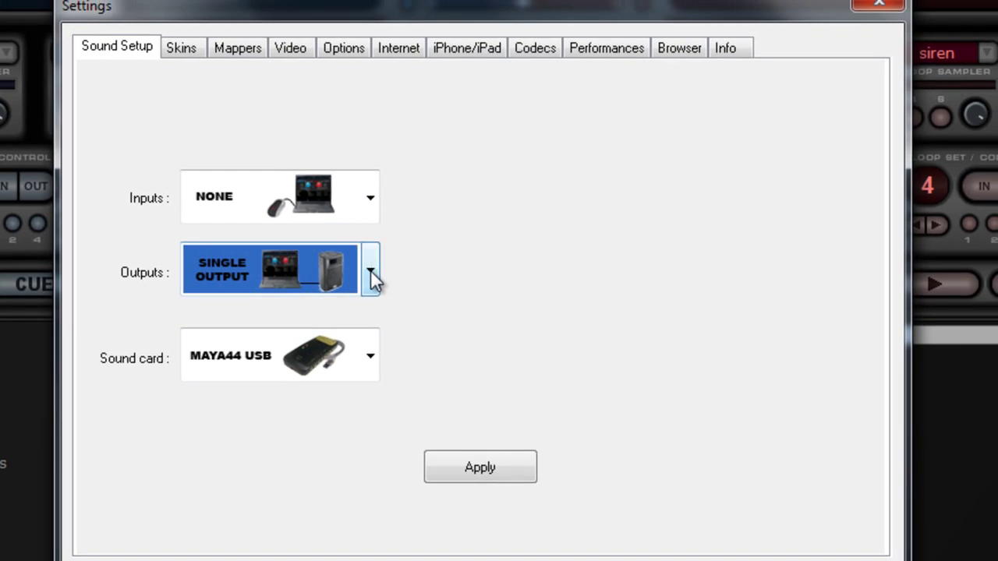
pyautogui.click(370, 270)
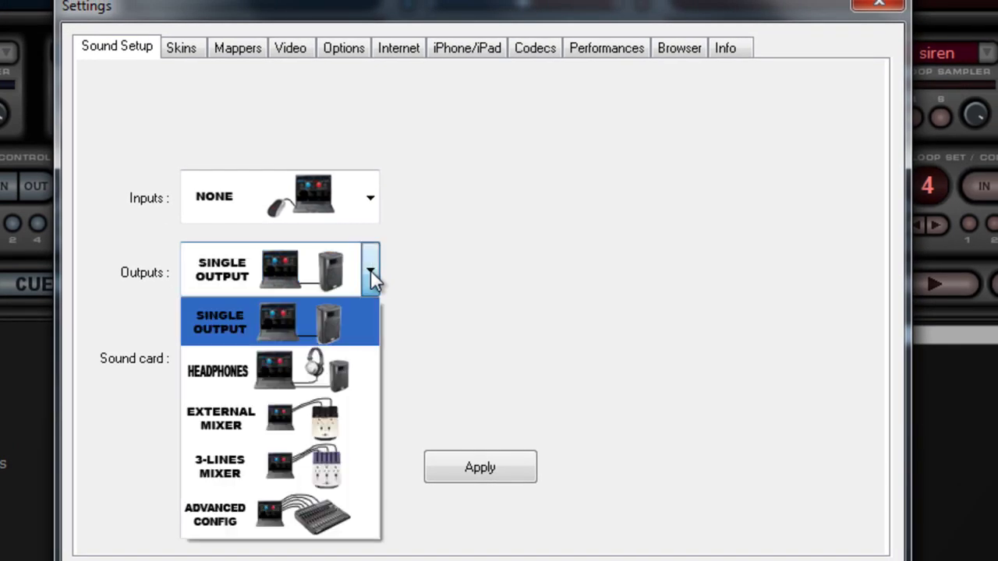
pyautogui.click(298, 370)
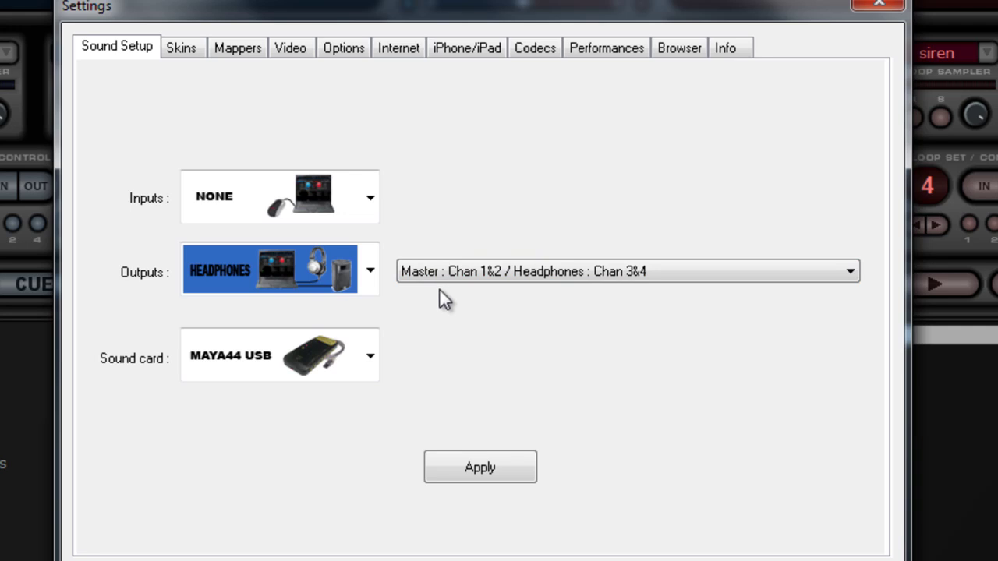
# Set the sound card to Mono Separated using Speakers (Realtek High Definition Audio), and apply the sound setup.
pyautogui.click(371, 356)
pyautogui.click(302, 443)
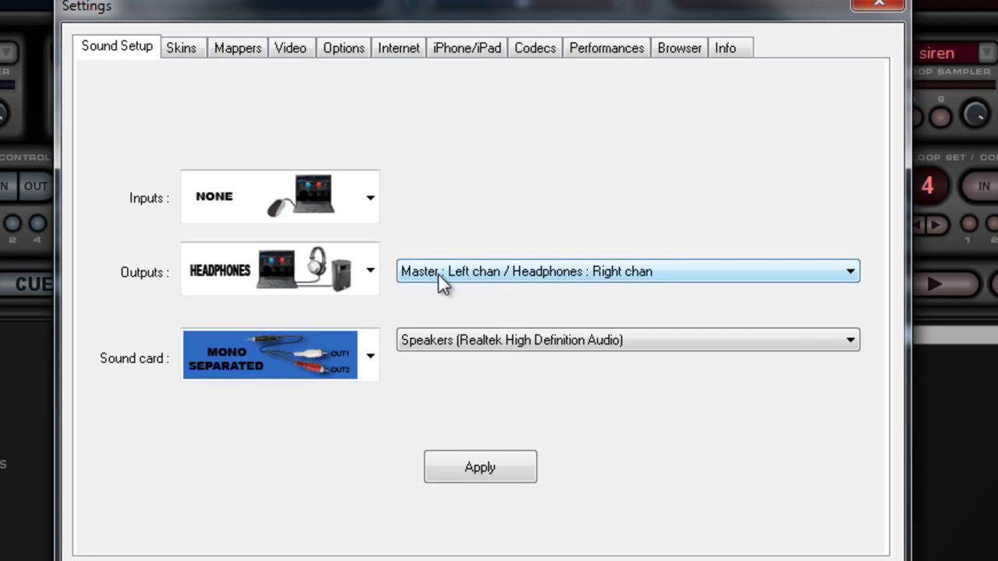
pyautogui.click(366, 370)
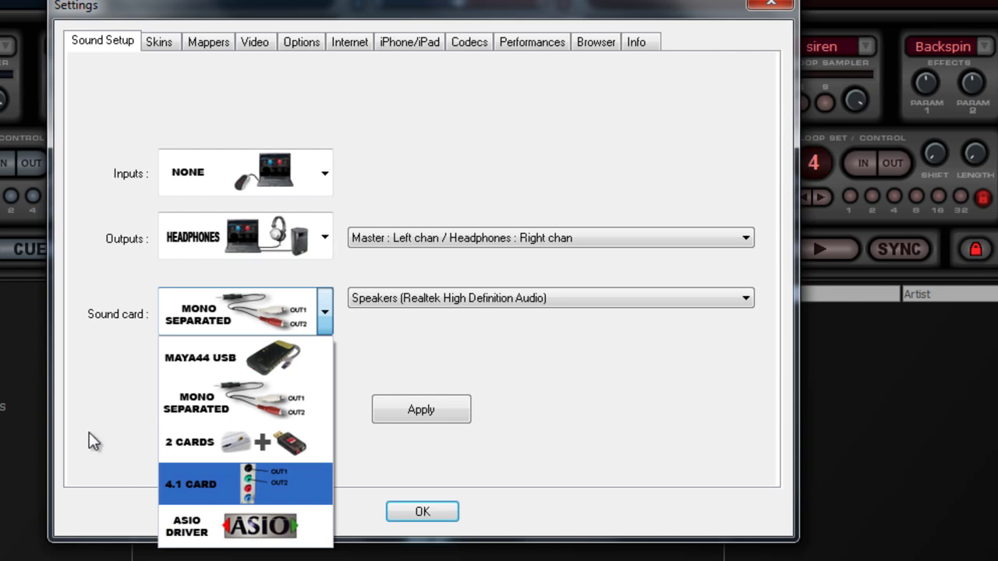
pyautogui.click(262, 416)
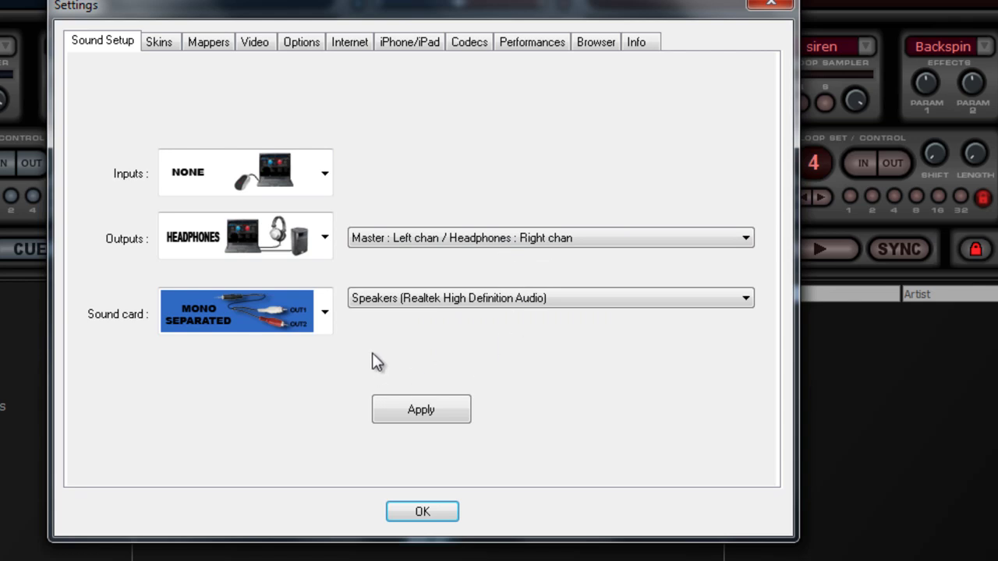
pyautogui.click(745, 299)
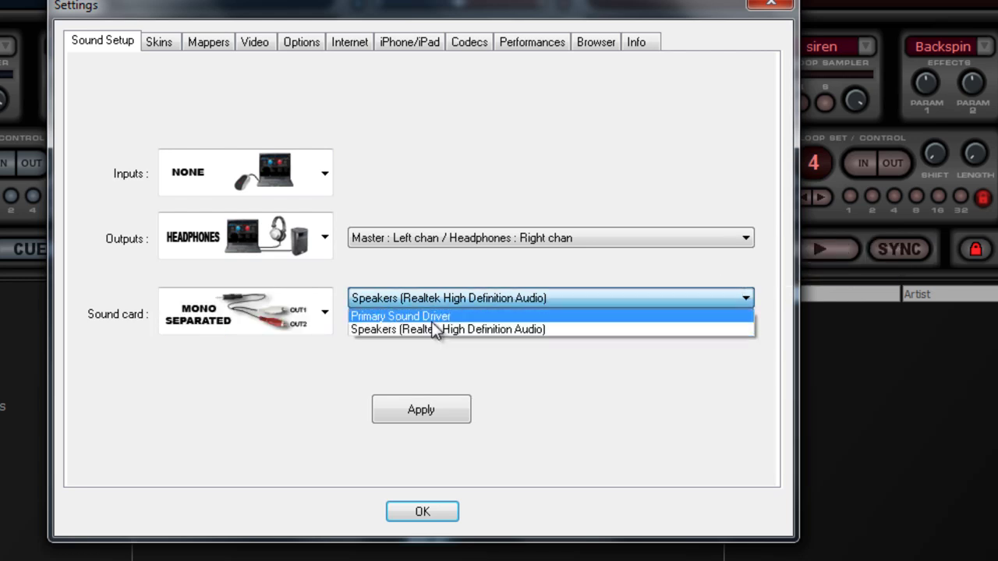
pyautogui.click(513, 330)
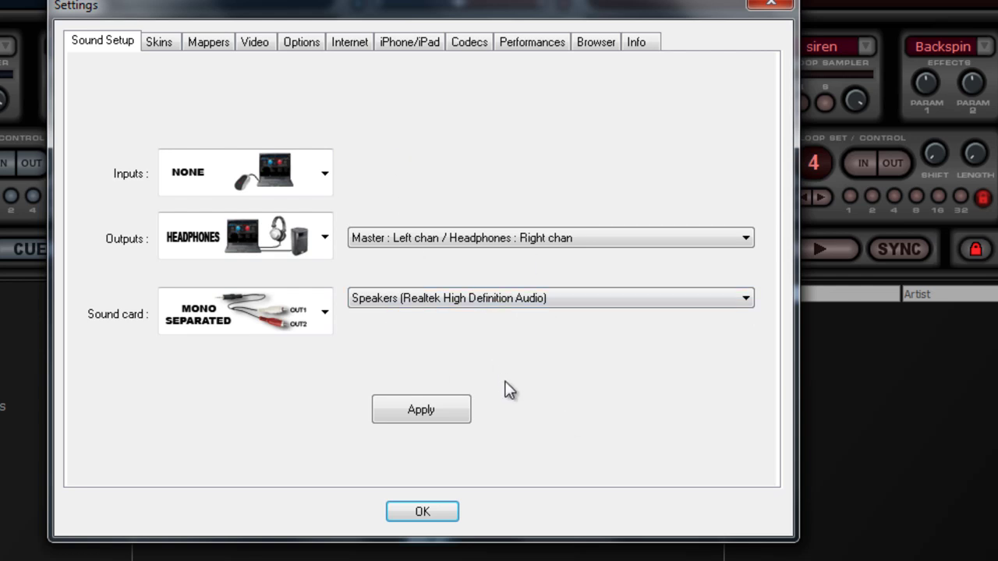
pyautogui.click(450, 420)
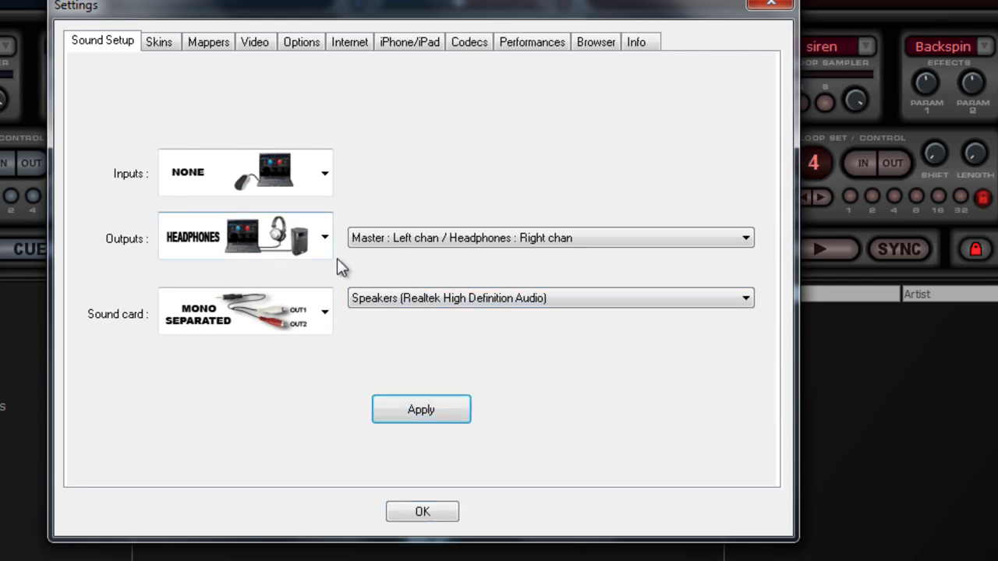
# Look through the skin list, keyboard mappings, video settings and general options.
pyautogui.click(160, 43)
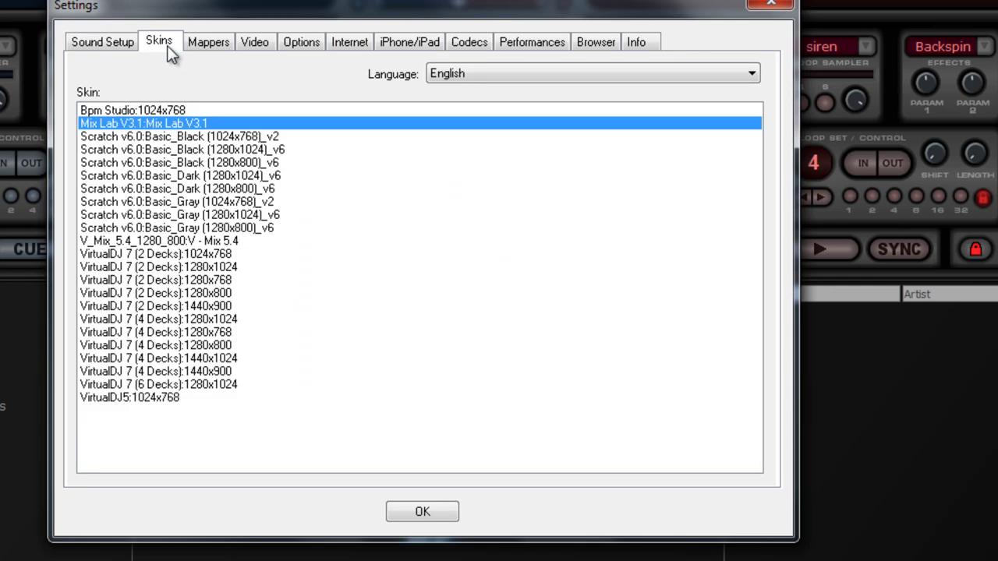
pyautogui.click(207, 44)
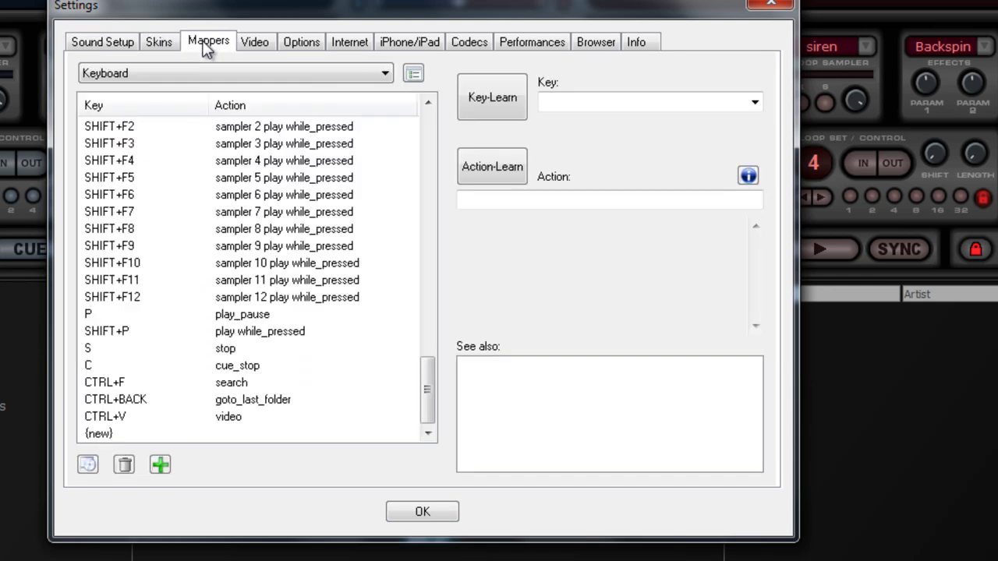
pyautogui.click(264, 49)
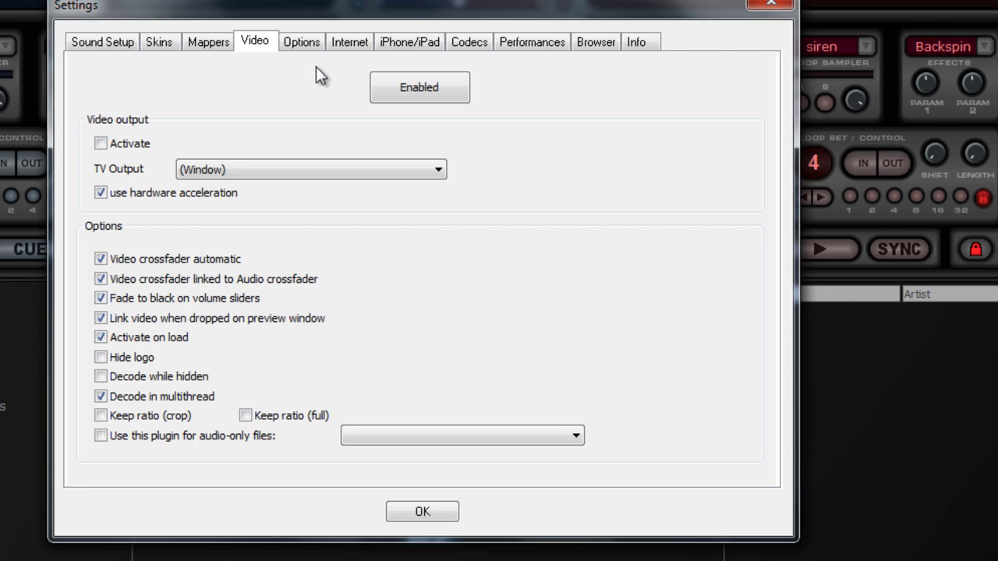
pyautogui.click(313, 48)
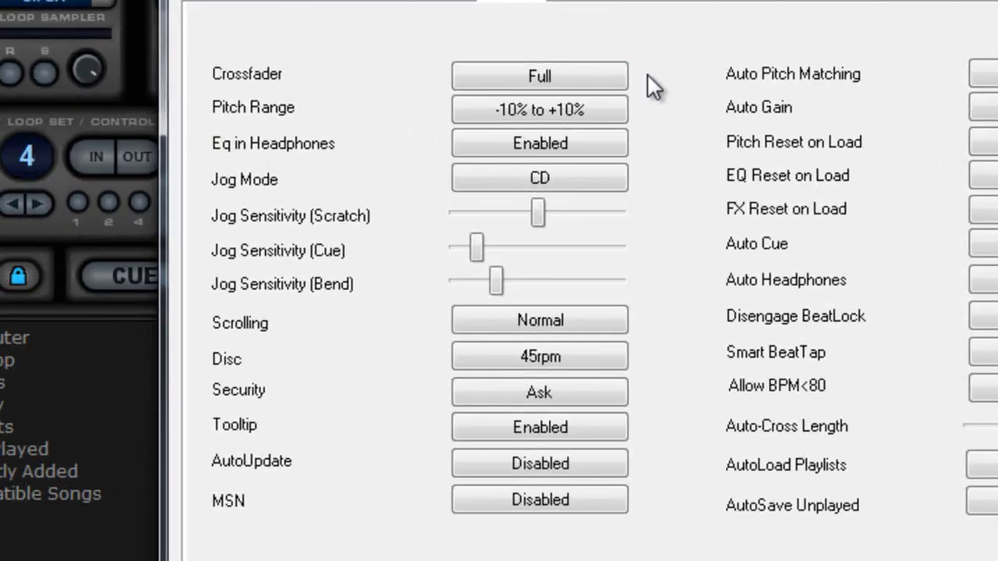
# Cycle the crossfader option through its available modes and back to Full.
pyautogui.click(559, 75)
pyautogui.click(559, 75)
pyautogui.click(559, 75)
pyautogui.click(559, 76)
pyautogui.click(559, 76)
pyautogui.click(559, 76)
pyautogui.click(559, 76)
pyautogui.click(559, 75)
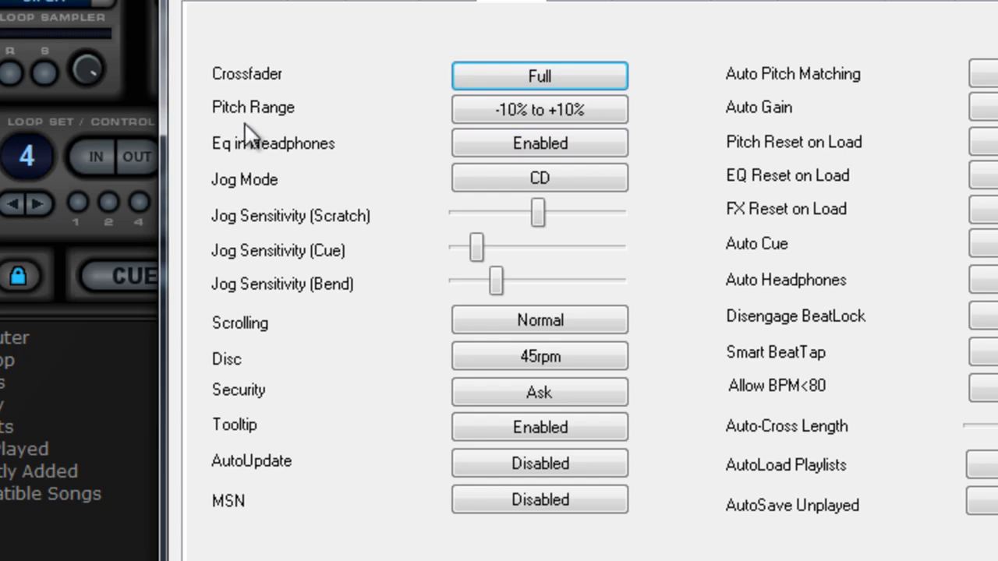
# Set the pitch range to -20% to +20%, and switch the jog mode to Vinyl and back to CD.
pyautogui.click(575, 121)
pyautogui.click(575, 121)
pyautogui.click(575, 121)
pyautogui.click(562, 121)
pyautogui.click(563, 120)
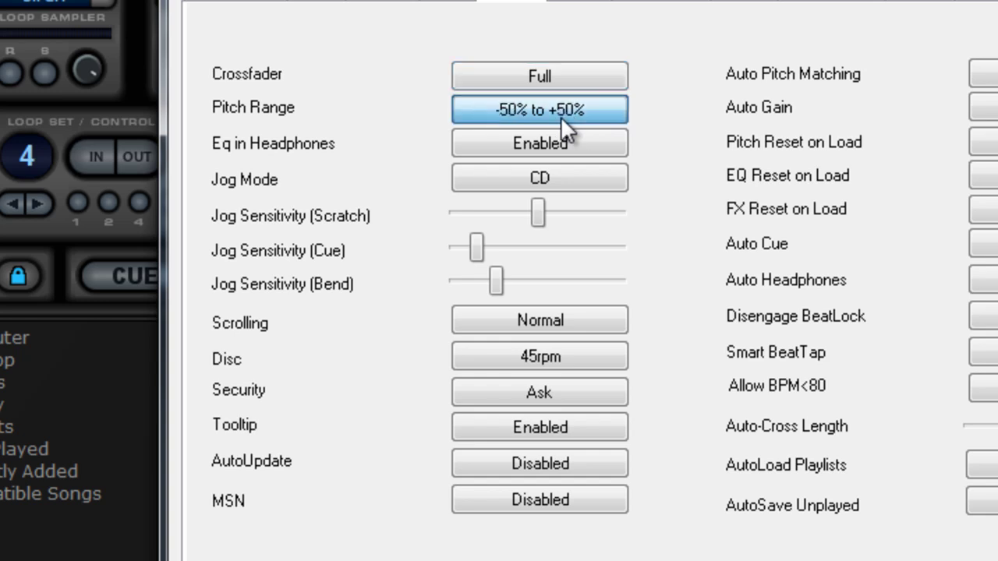
pyautogui.click(563, 121)
pyautogui.click(562, 119)
pyautogui.click(562, 120)
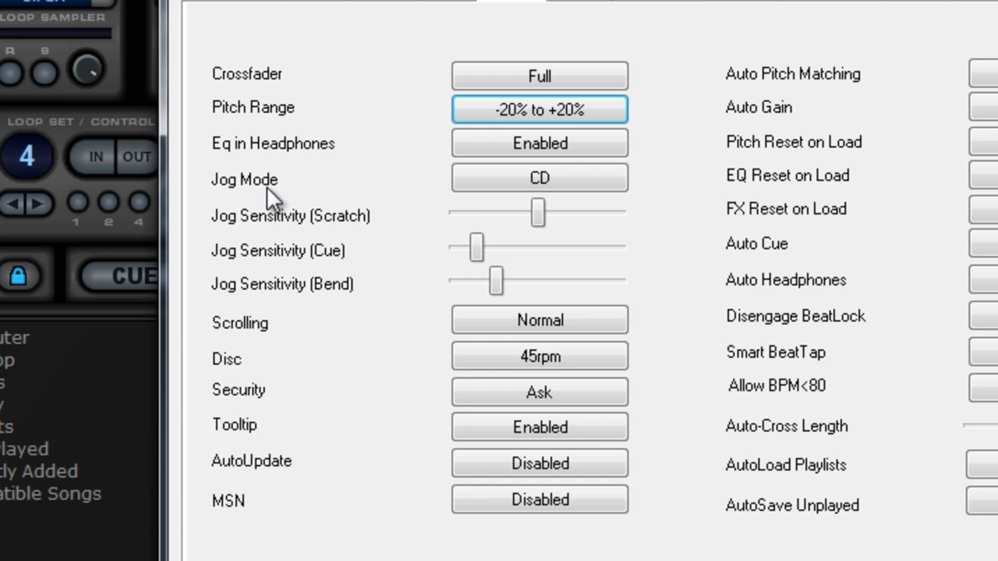
pyautogui.click(616, 183)
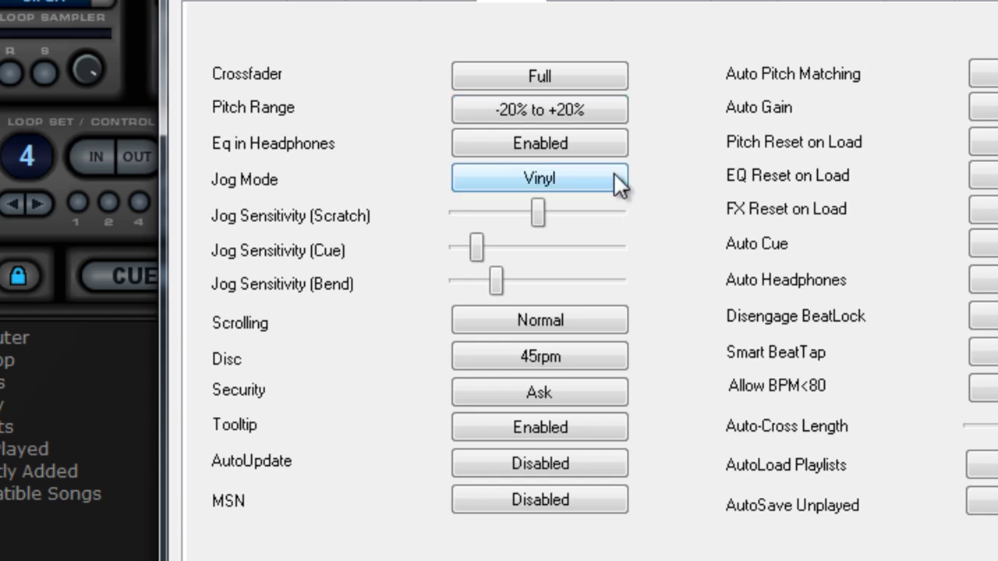
pyautogui.click(616, 181)
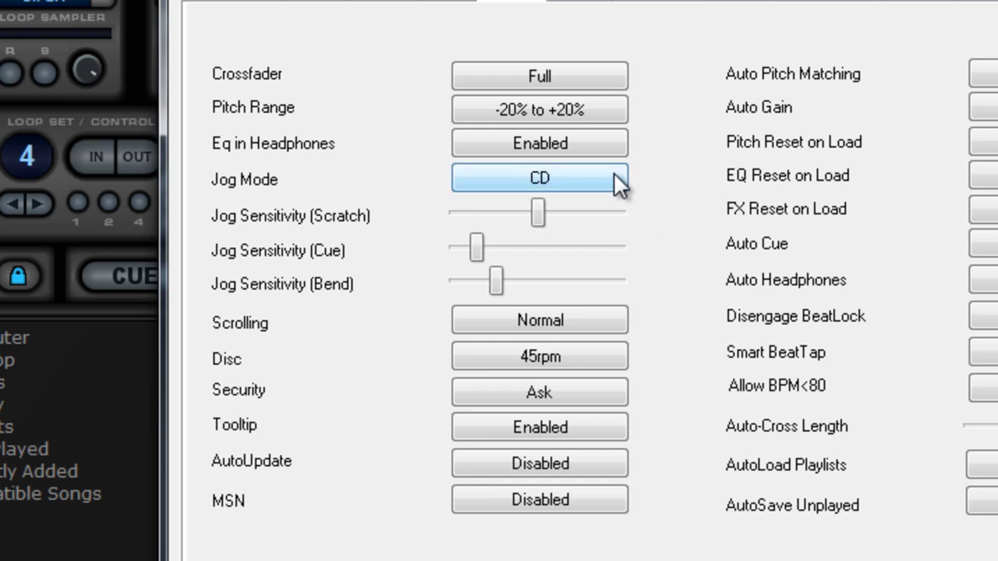